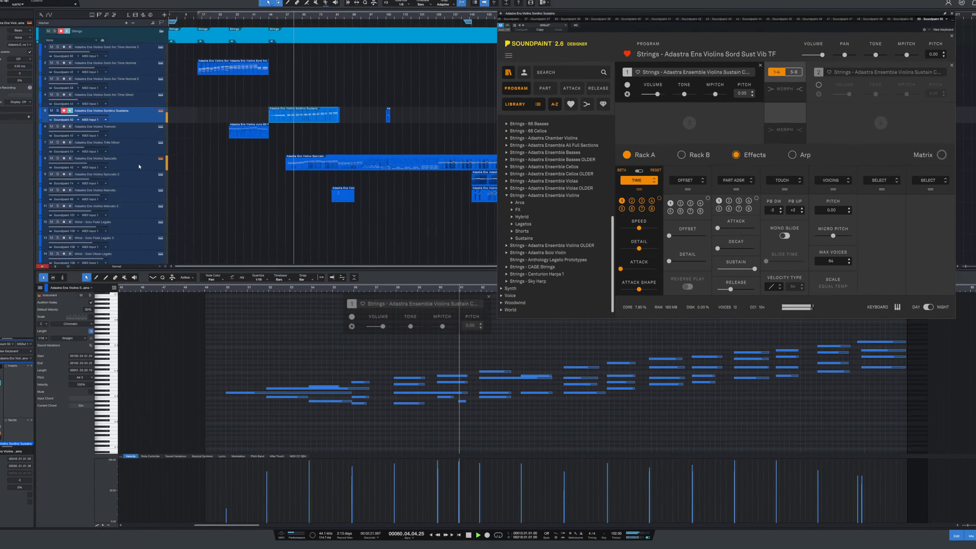
# Open the instrument and notes of the Adastra Ens Violins Spiccato track
pyautogui.click(175, 170)
pyautogui.click(154, 178)
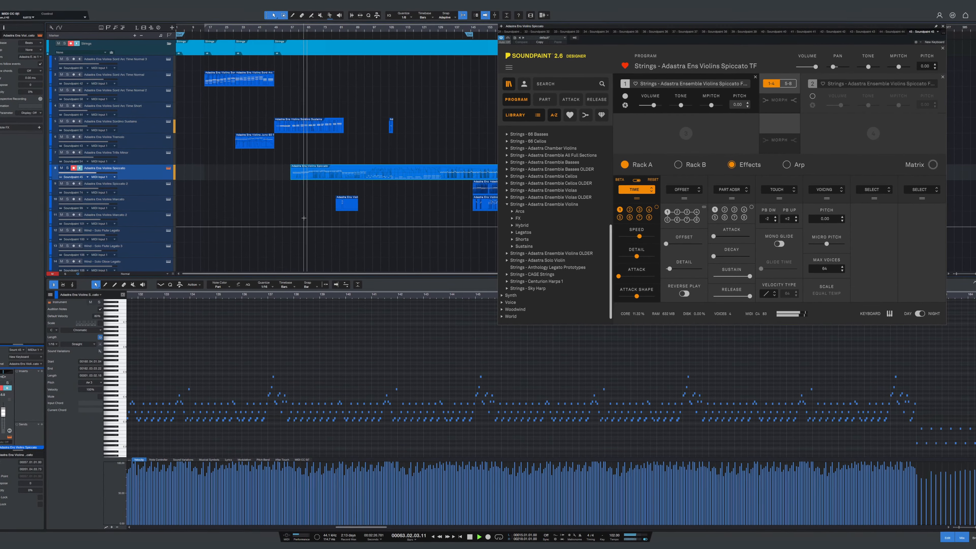
# Open the Soundpaint instrument and note part of track 93, Attack Arp
pyautogui.scroll(-8, 296, 214)
pyautogui.scroll(-15, 293, 215)
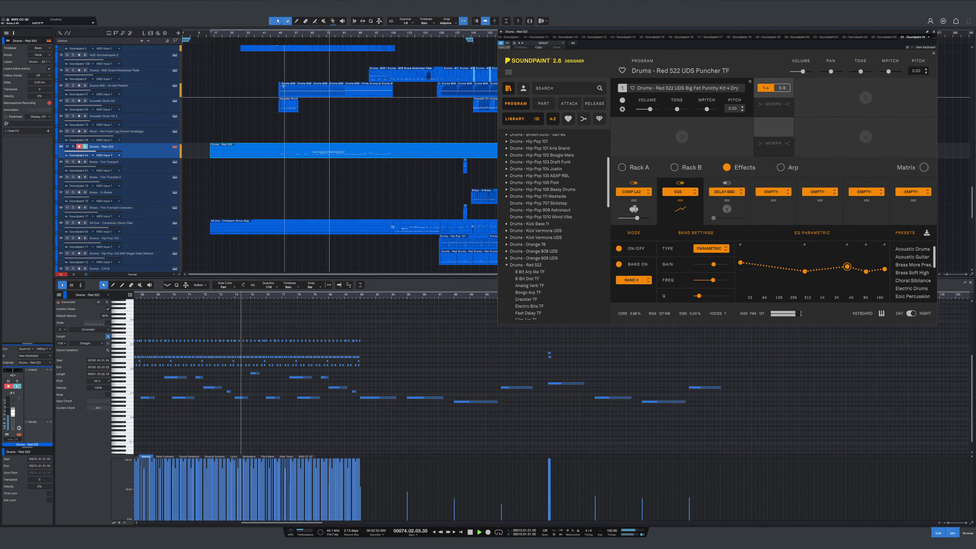
pyautogui.scroll(-3, 291, 94)
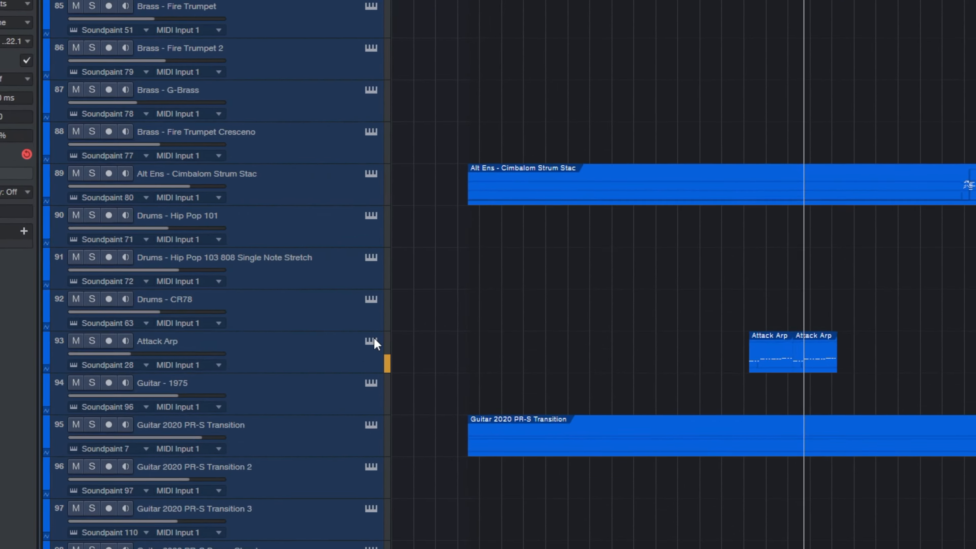
pyautogui.click(173, 172)
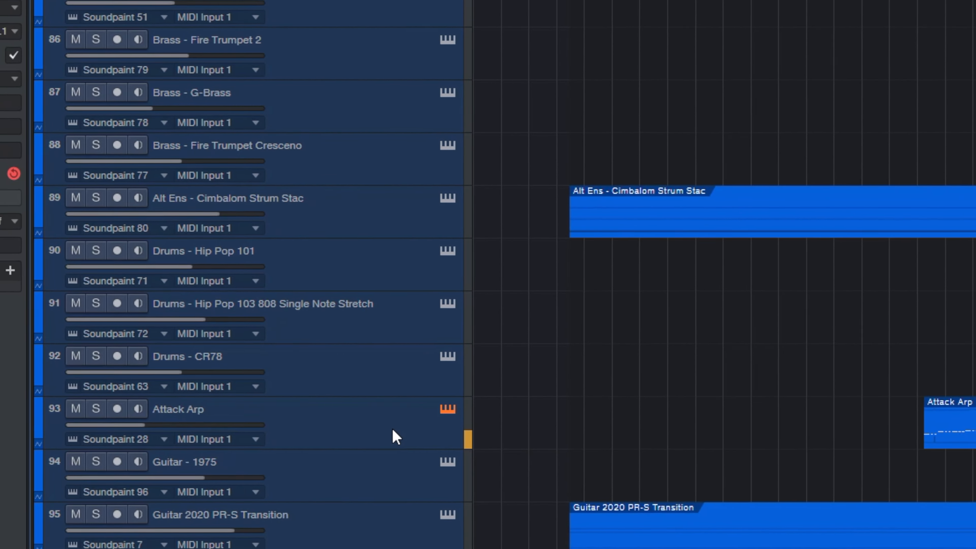
pyautogui.click(158, 177)
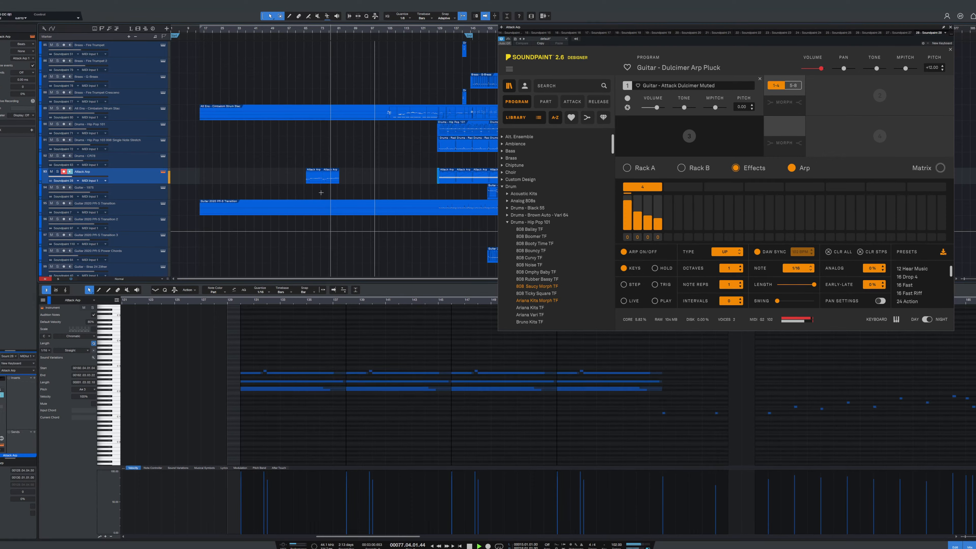
# Find the Hybrid Long Fall track below the guitar tracks and open its instrument
pyautogui.scroll(-5, 343, 143)
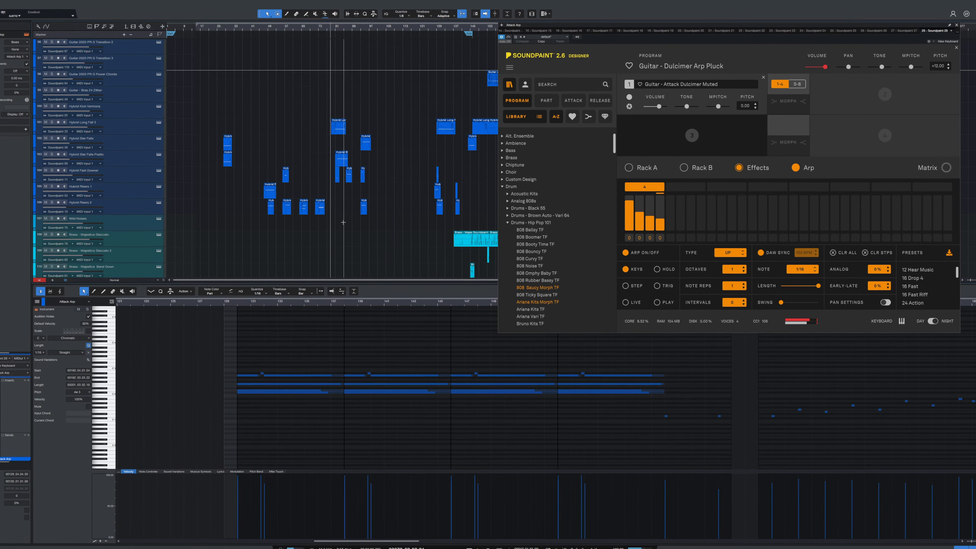
pyautogui.scroll(1, 160, 143)
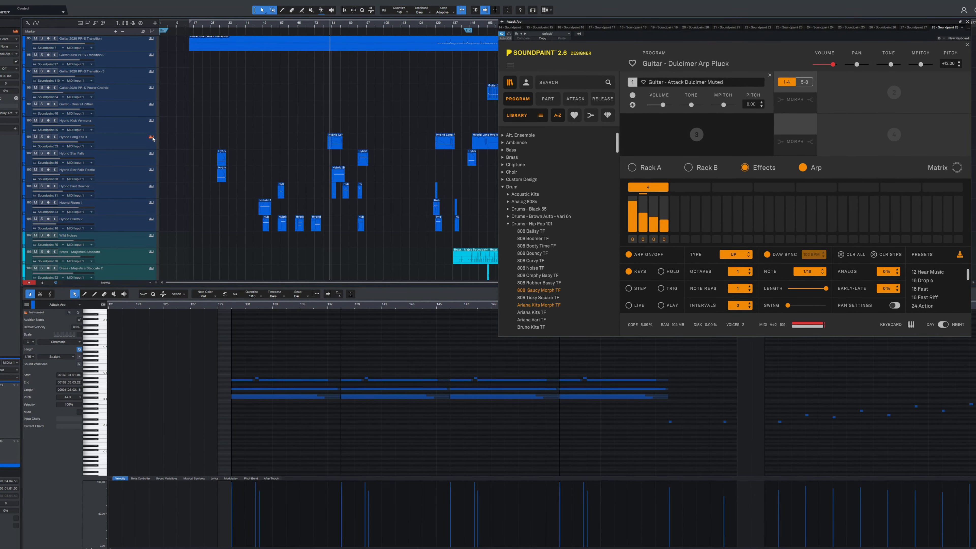
pyautogui.click(152, 138)
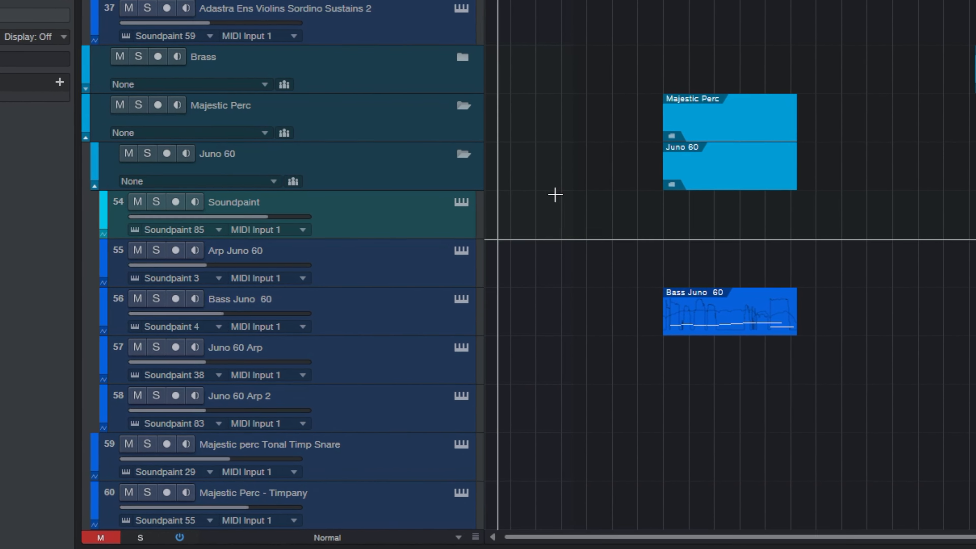
# Show the Juno 60 Arp track's chord notes alongside its Soundpaint instrument
pyautogui.click(437, 371)
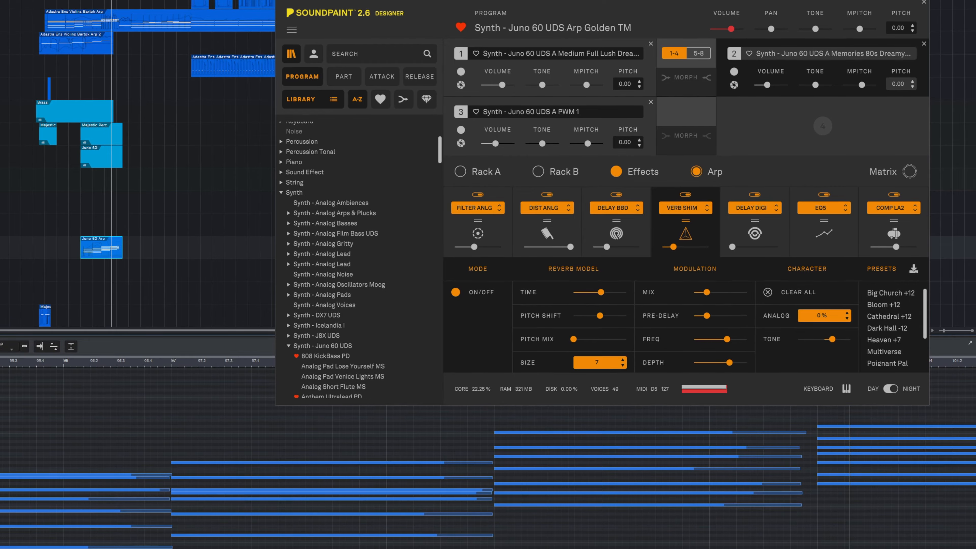
pyautogui.scroll(-3, 136, 165)
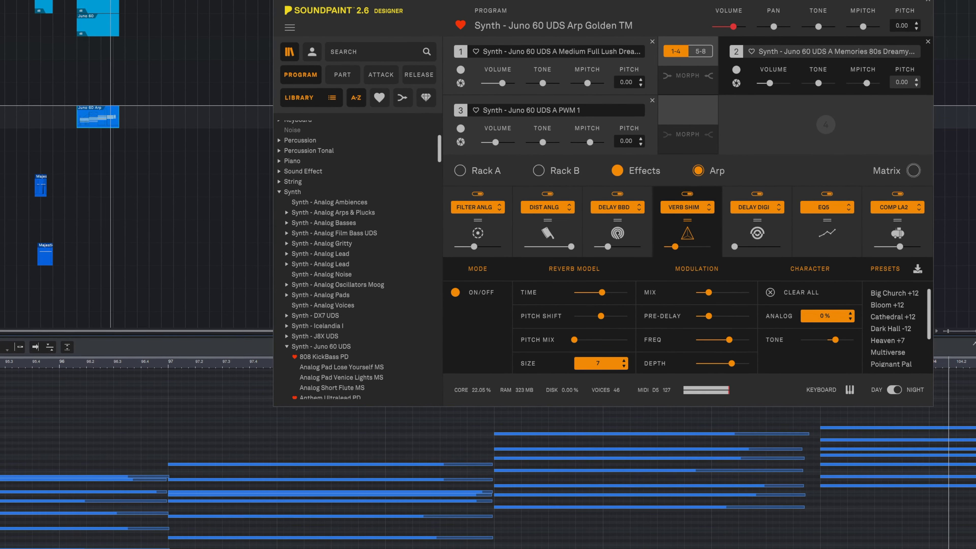
pyautogui.scroll(5, 137, 165)
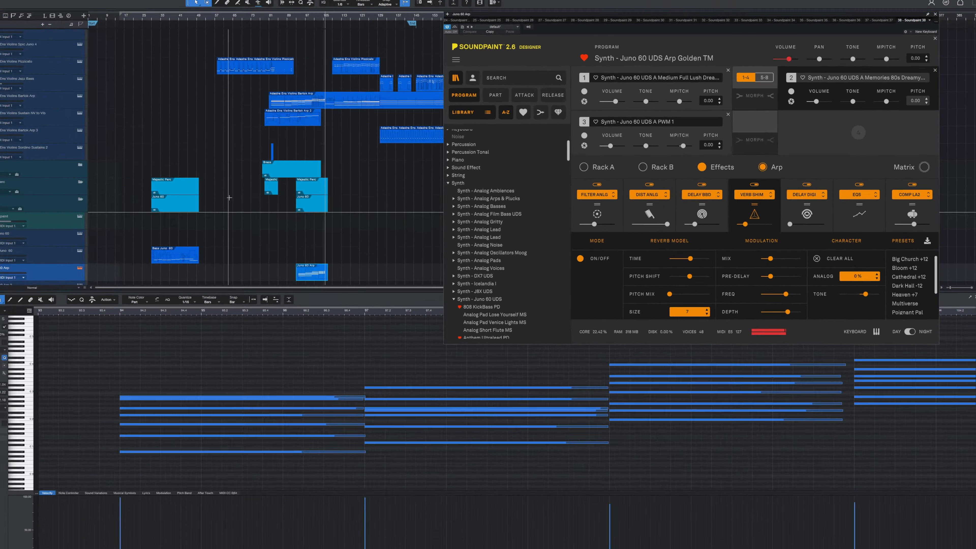
# Open the instrument of the Alt Ens - Cimbalom Strum Stac track and follow its notes from about bar 108 onward
pyautogui.scroll(-10, 307, 194)
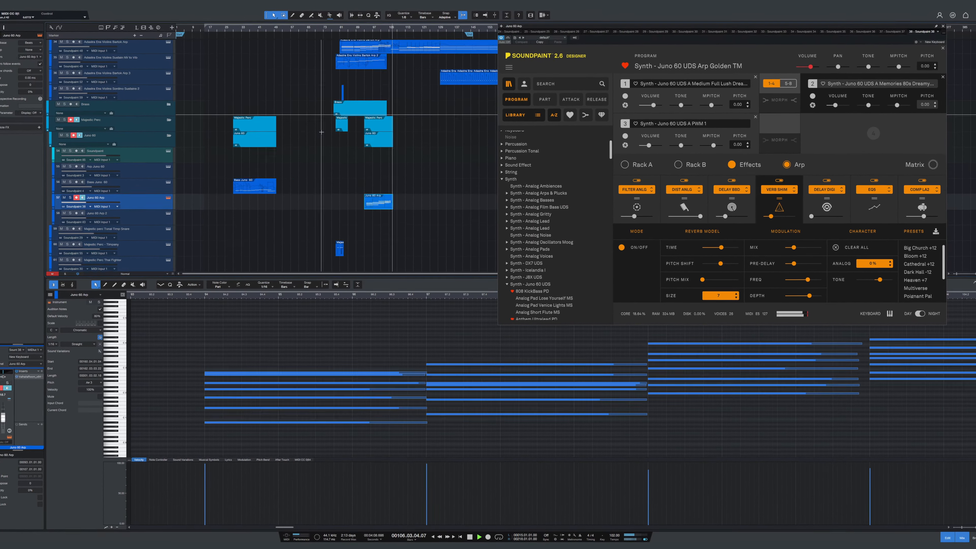
pyautogui.scroll(-5, 317, 130)
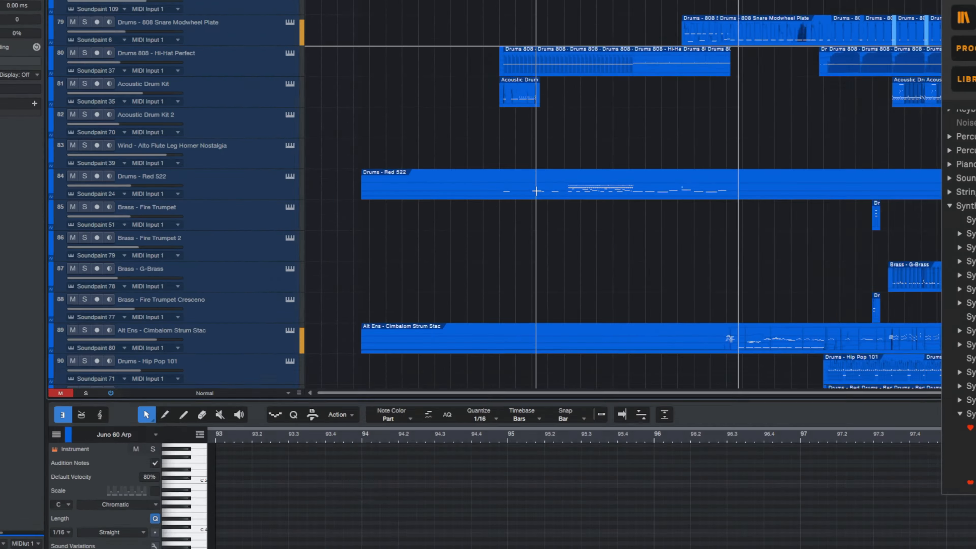
pyautogui.scroll(-2, 536, 191)
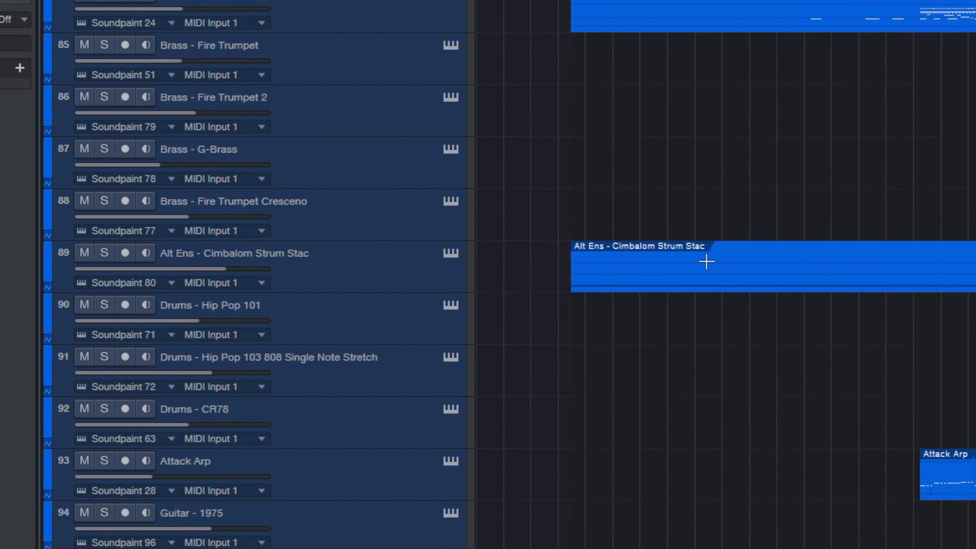
pyautogui.click(449, 252)
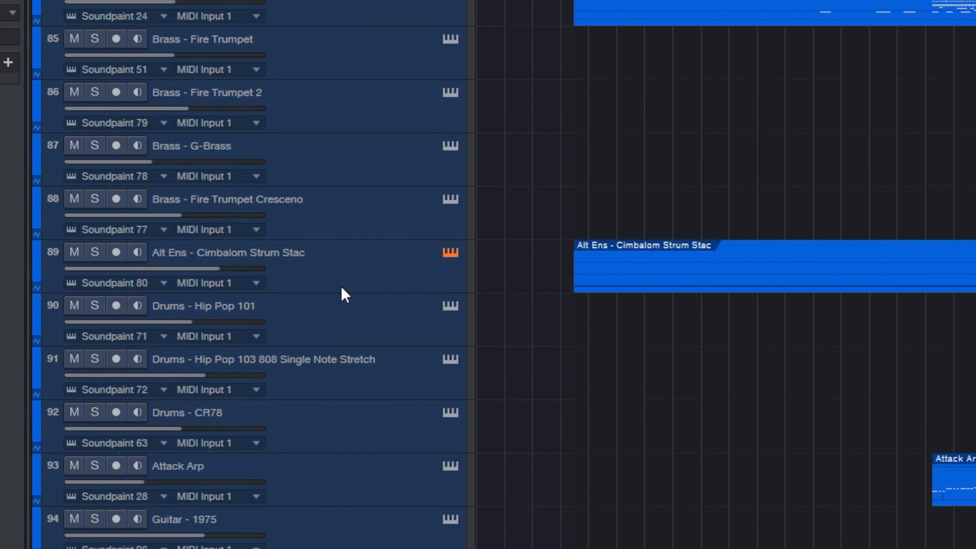
pyautogui.click(340, 286)
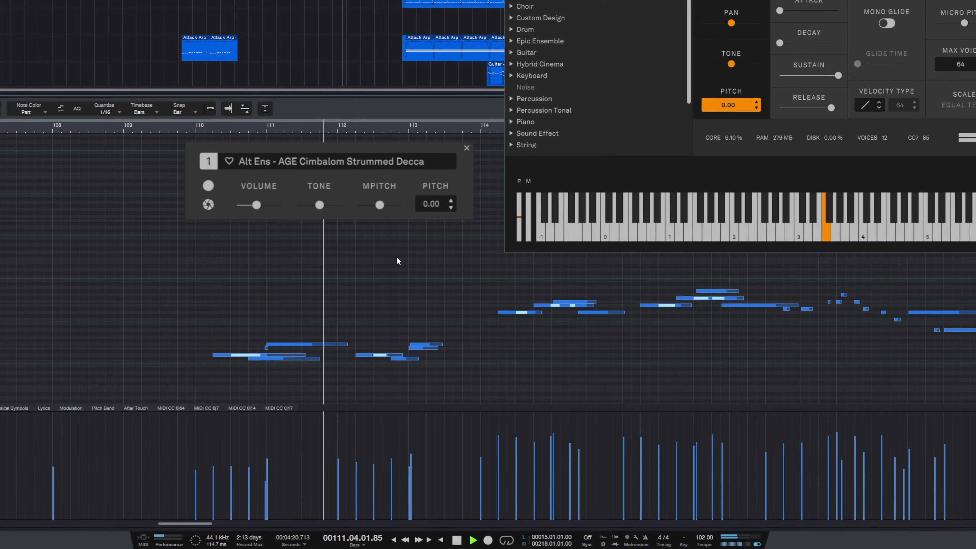
pyautogui.moveTo(180, 524); pyautogui.dragTo(194, 529)
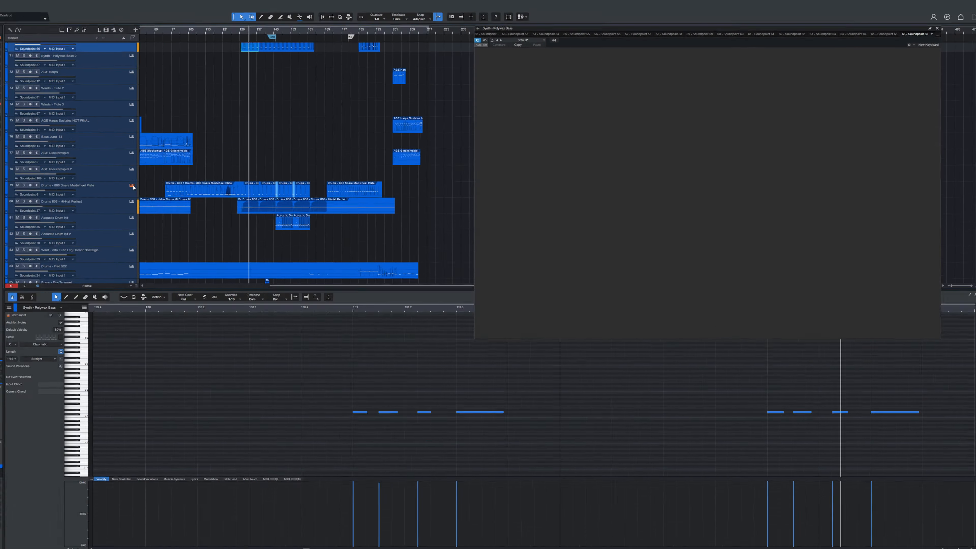
# View the instruments of the Drums - 808 Snare Modwheel Plate and Drums 808 - Hi-Hat Perfect tracks
pyautogui.click(133, 187)
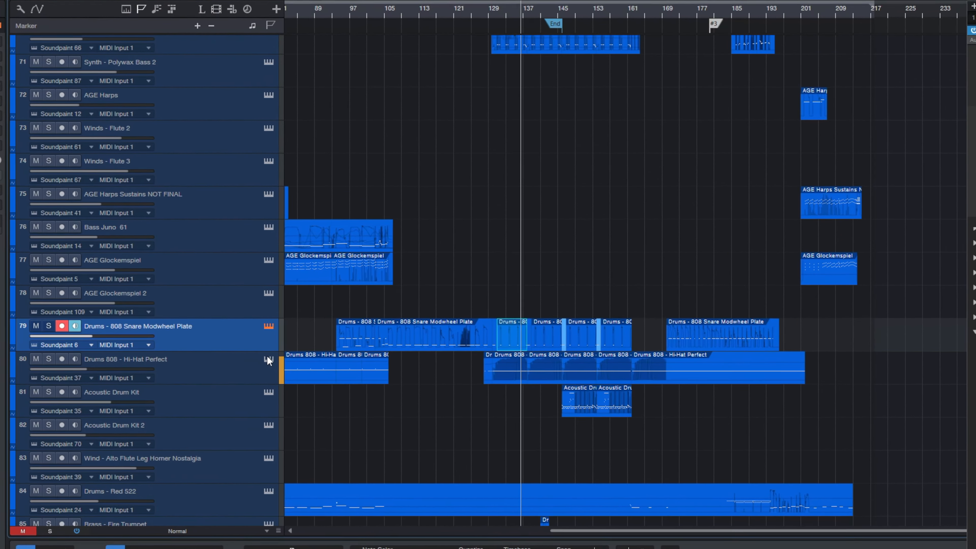
pyautogui.click(222, 372)
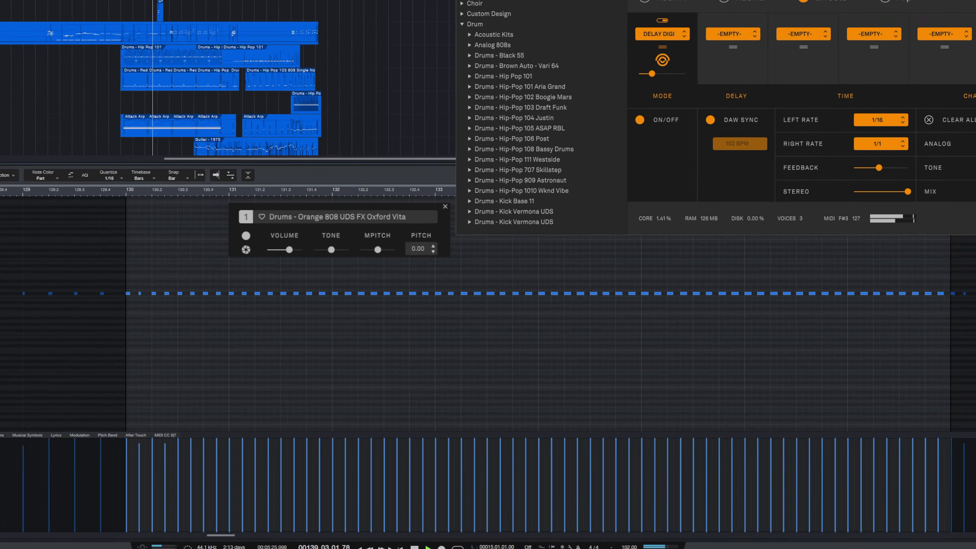
# Open the Alt Ens - Cimbalom Strum Stac instrument and examine the notes of the Drums - Hip Pop 101 track
pyautogui.click(175, 188)
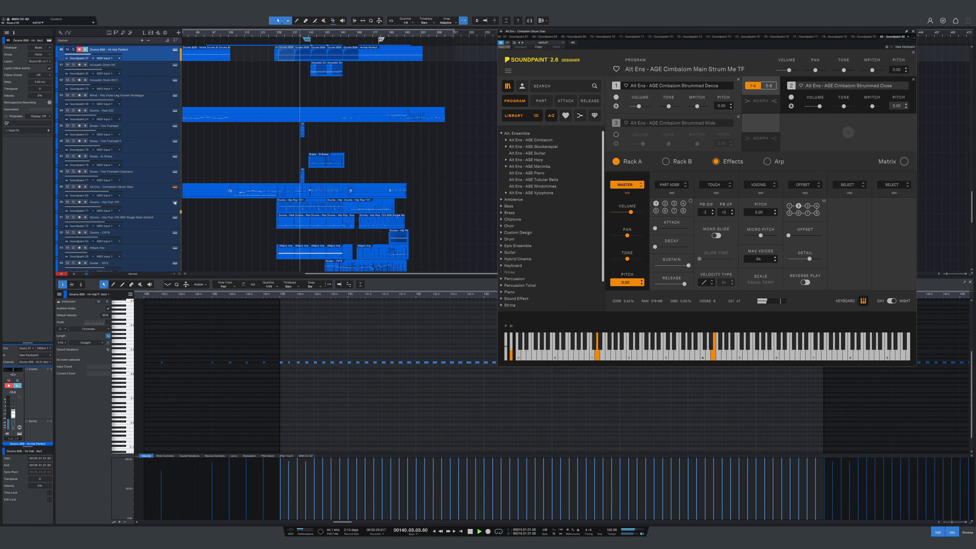
pyautogui.click(165, 211)
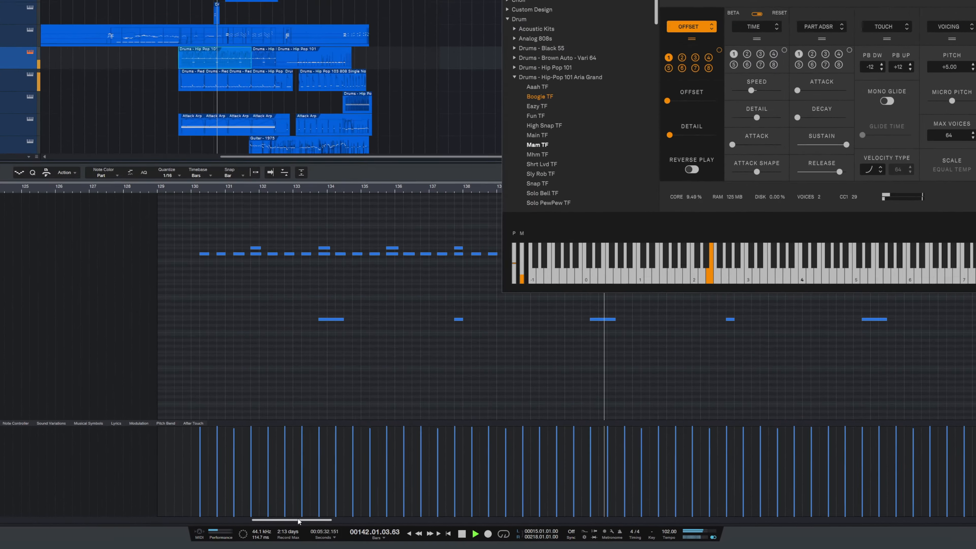
pyautogui.moveTo(359, 521); pyautogui.dragTo(388, 521)
pyautogui.moveTo(318, 518); pyautogui.dragTo(310, 511)
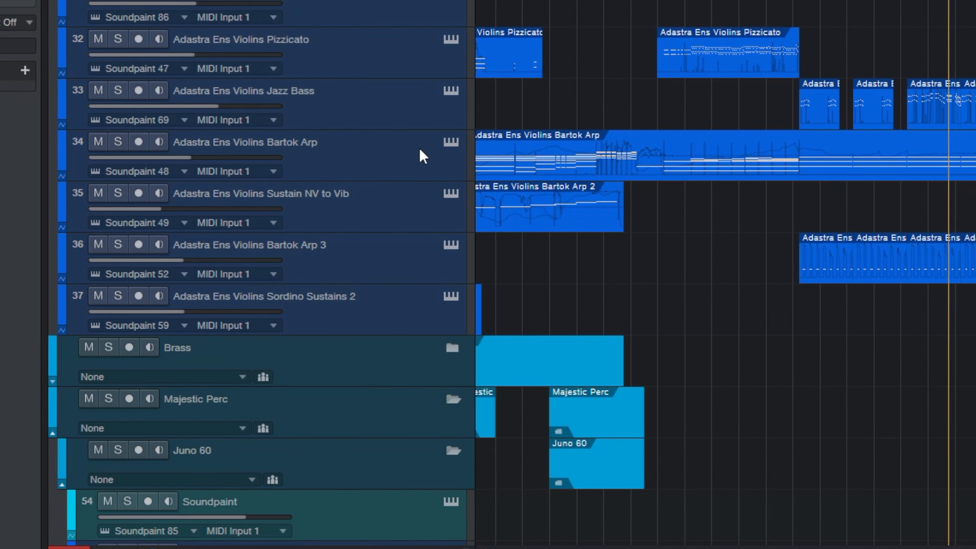
# View the Adastra Ens Violins Bartok Arp track's instrument and open the Drums - Hip Pop 101 track
pyautogui.click(395, 154)
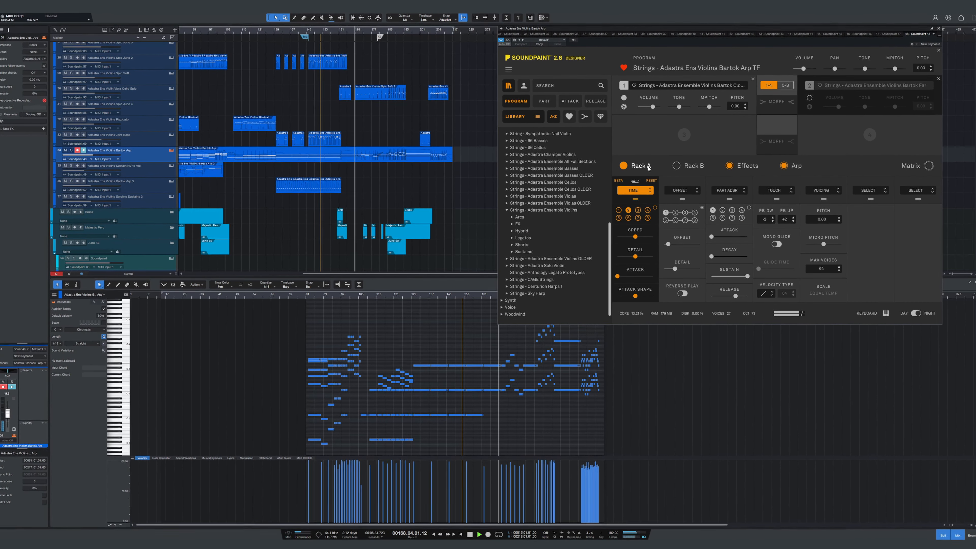
pyautogui.scroll(-9, 142, 169)
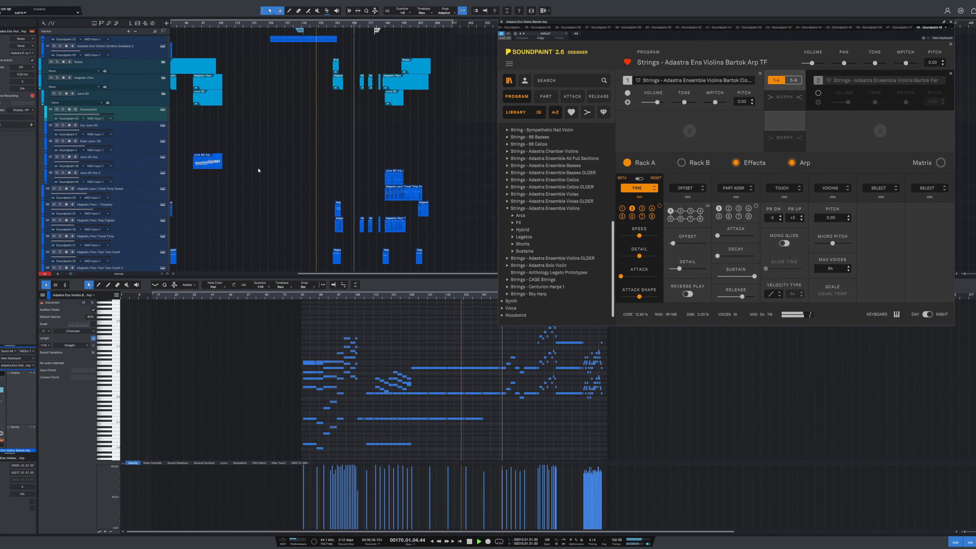
pyautogui.scroll(-15, 258, 170)
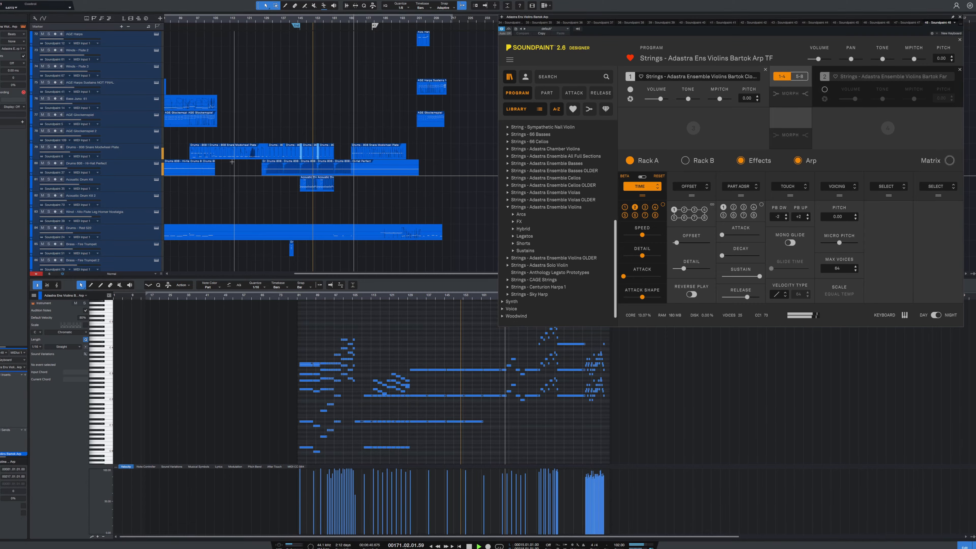
pyautogui.scroll(-5, 232, 162)
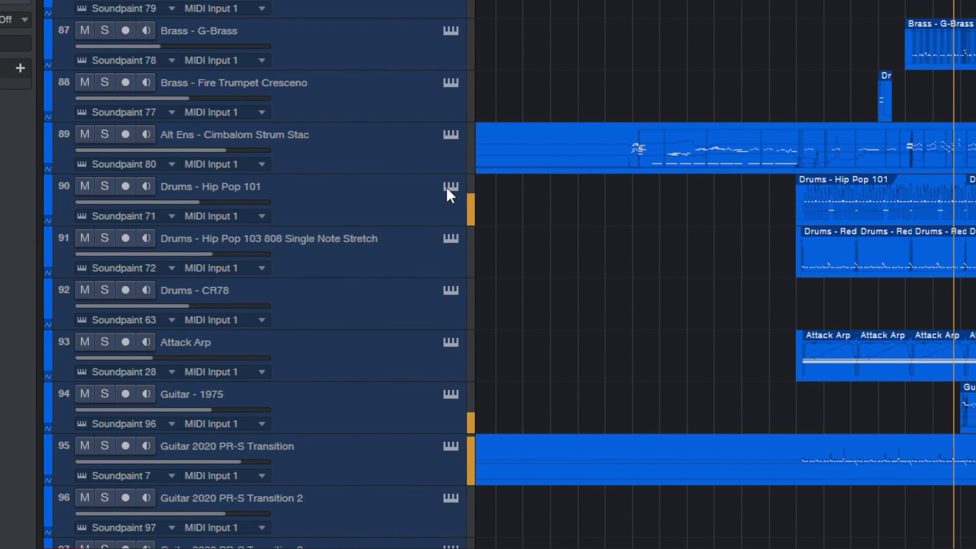
pyautogui.click(278, 173)
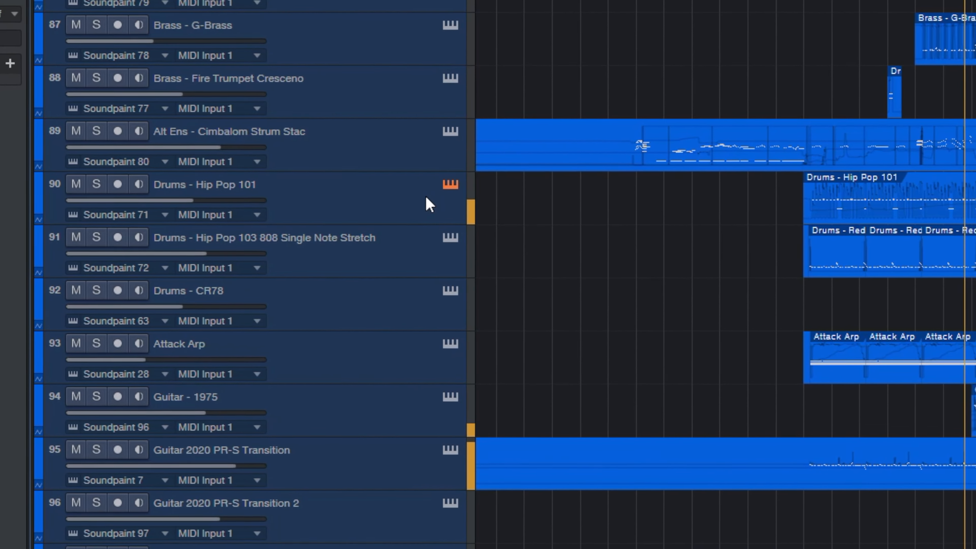
pyautogui.click(429, 204)
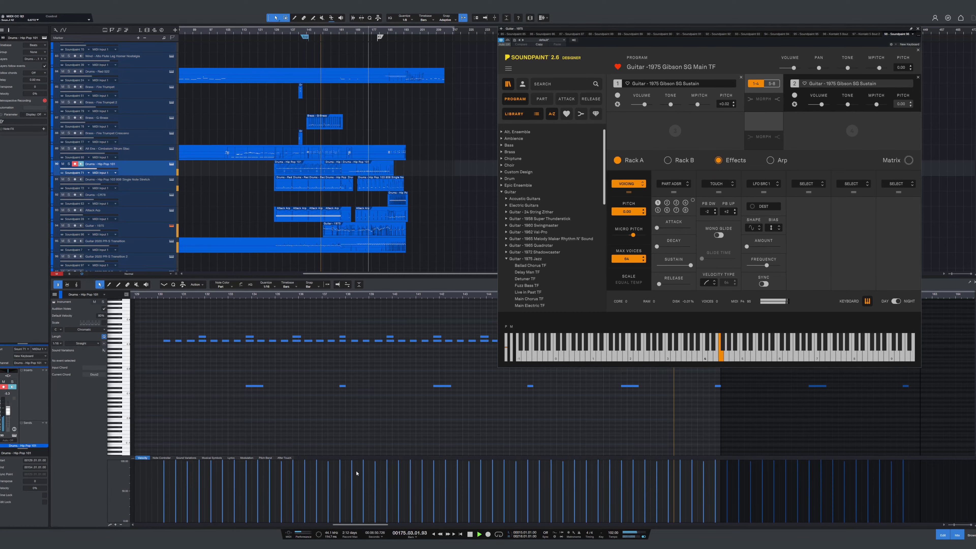
# Show the notes of the Guitar - 1975 track and open the instrument of the Adastra Ens Violins Marcato track
pyautogui.click(139, 228)
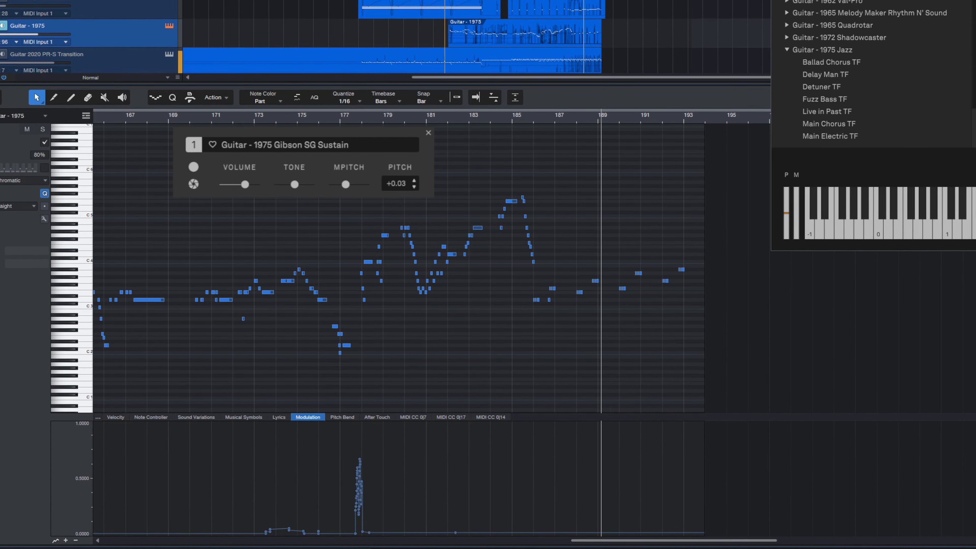
pyautogui.scroll(-2, 165, 4)
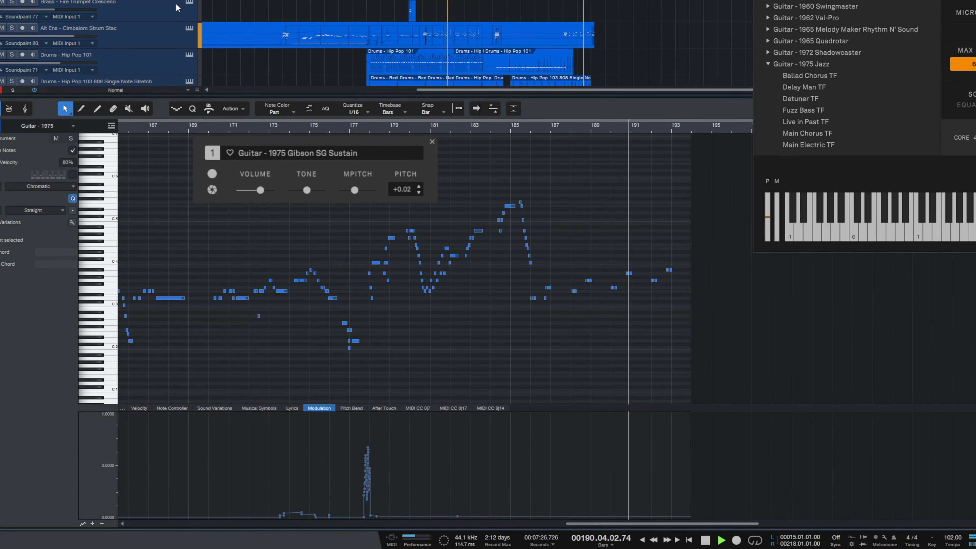
pyautogui.scroll(-5, 176, 8)
pyautogui.scroll(6, 175, 23)
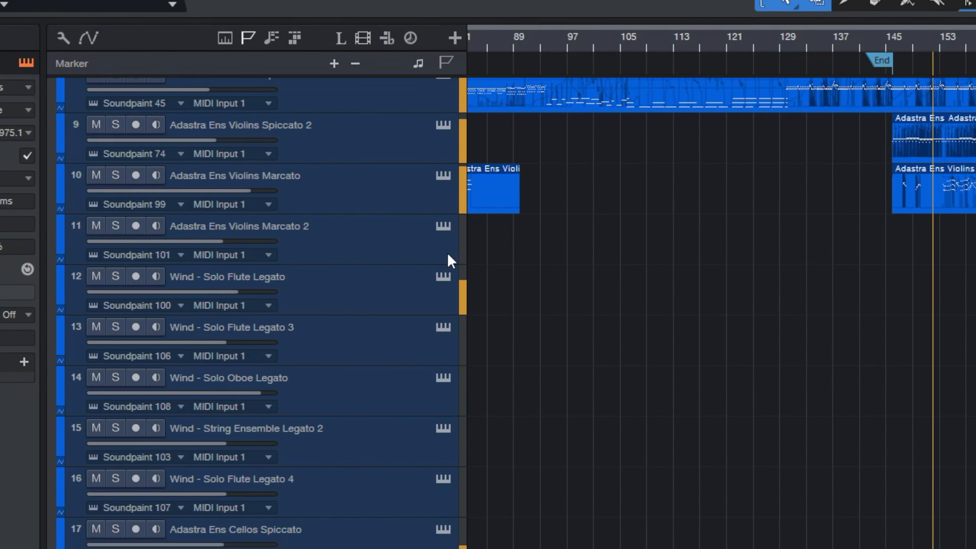
pyautogui.click(451, 176)
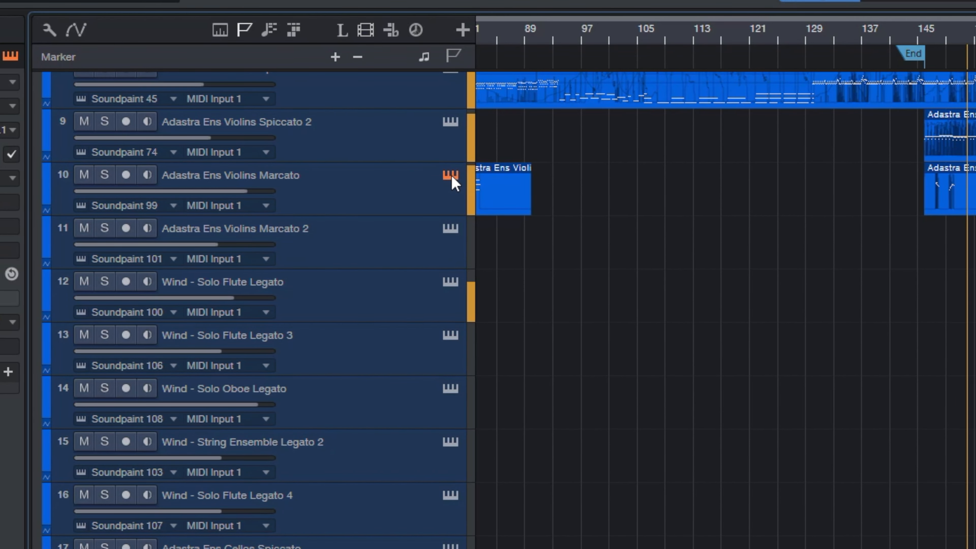
pyautogui.click(395, 194)
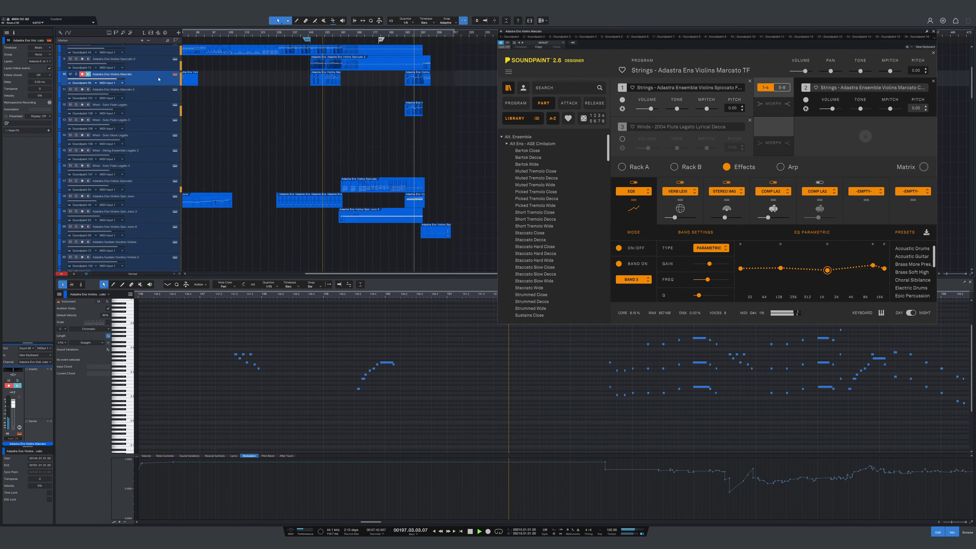
# Select the last part on the Adastra Ens Violins Marcato track and follow its notes past bar 200
pyautogui.scroll(3, 293, 146)
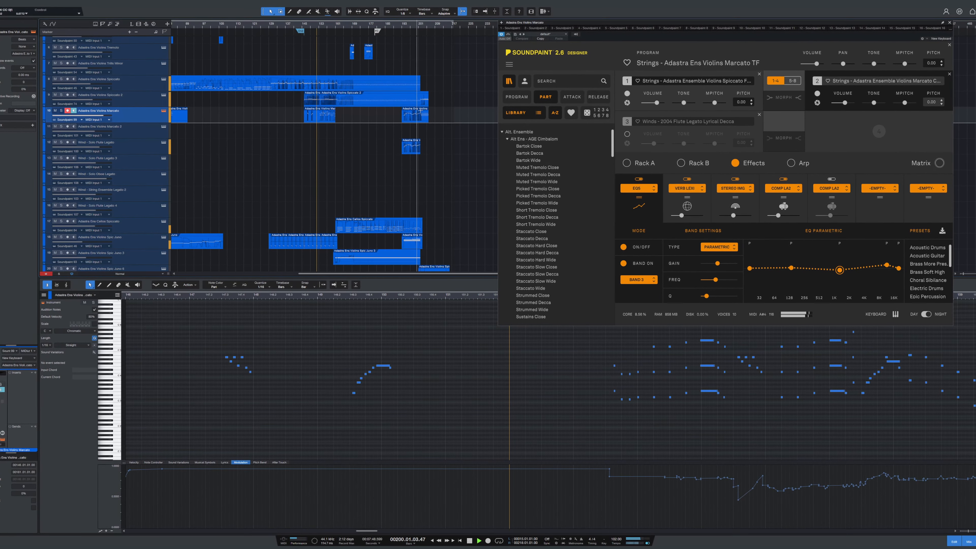
pyautogui.click(418, 121)
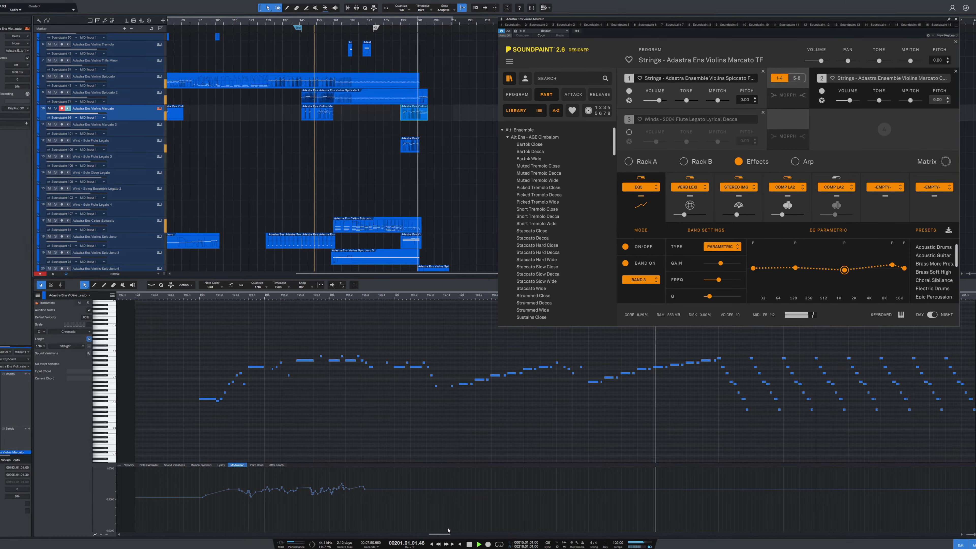
pyautogui.moveTo(446, 537); pyautogui.dragTo(458, 539)
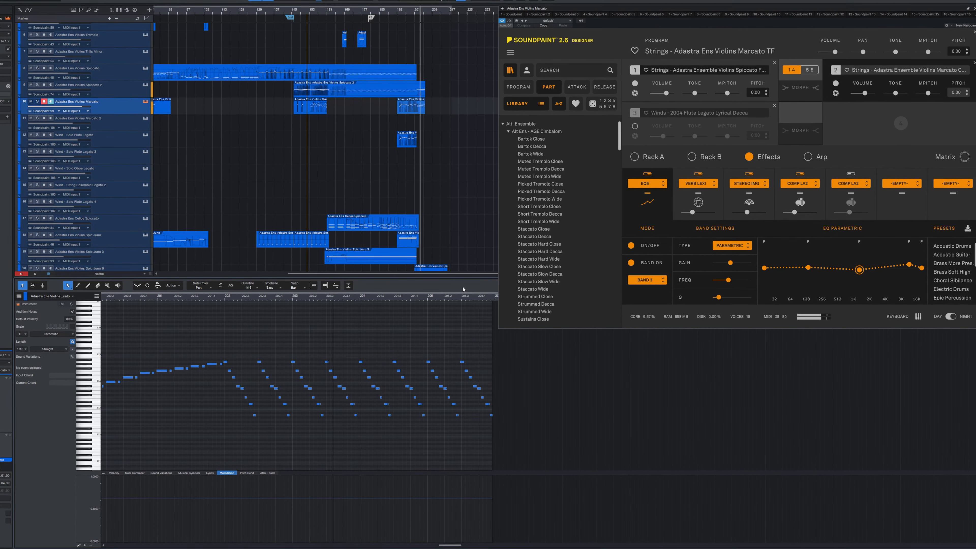
# Open the instruments of the Adastra Ens Violins Spic Juno track and the violin-viola-cello spiccato track
pyautogui.scroll(-5, 390, 170)
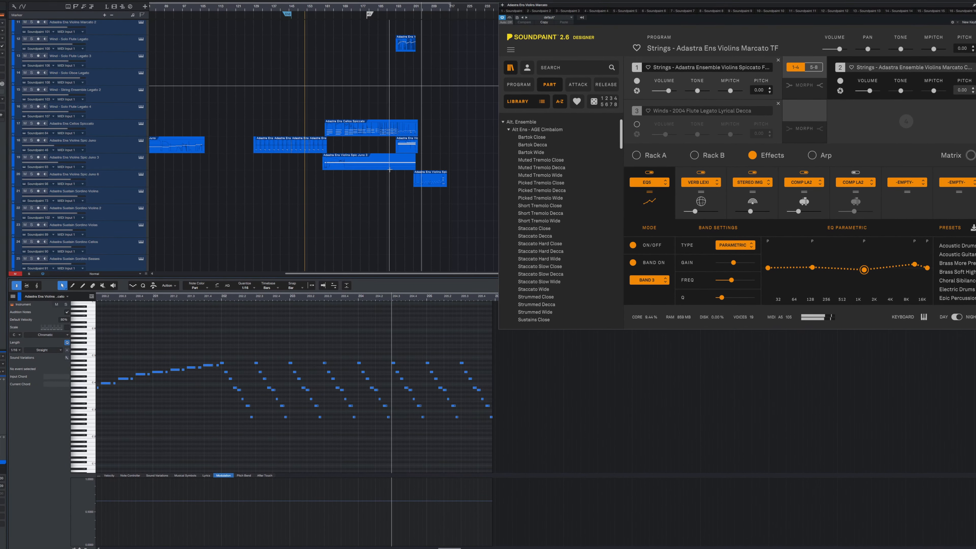
pyautogui.click(155, 179)
pyautogui.scroll(-10, 347, 90)
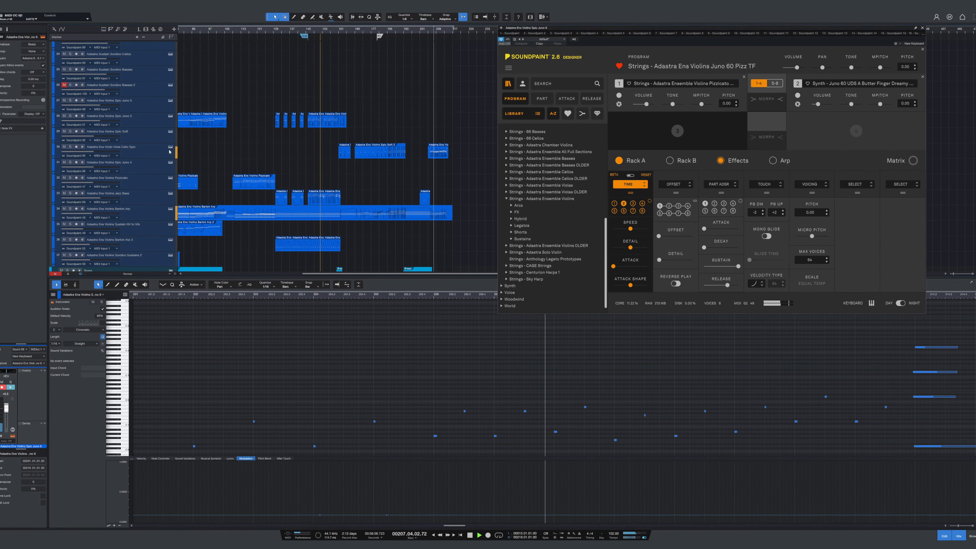
pyautogui.click(170, 146)
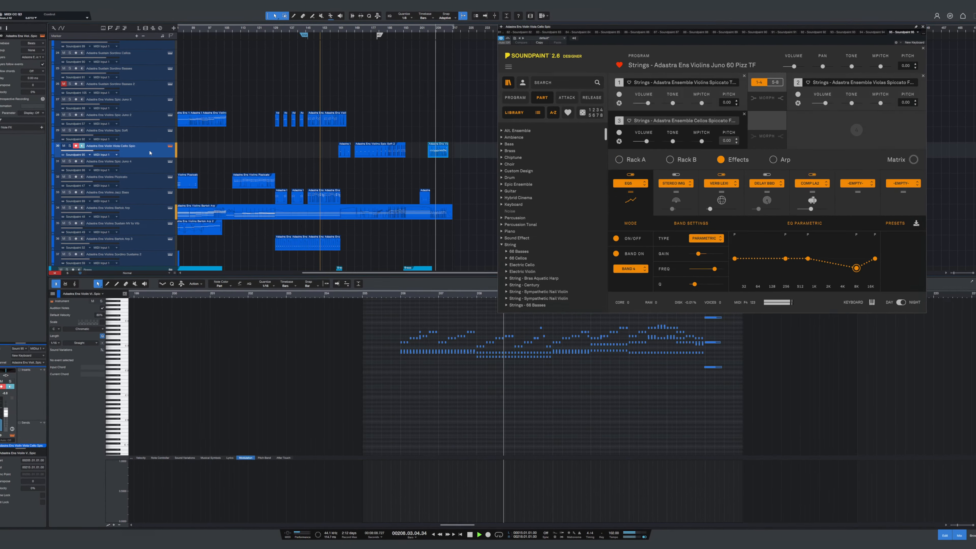